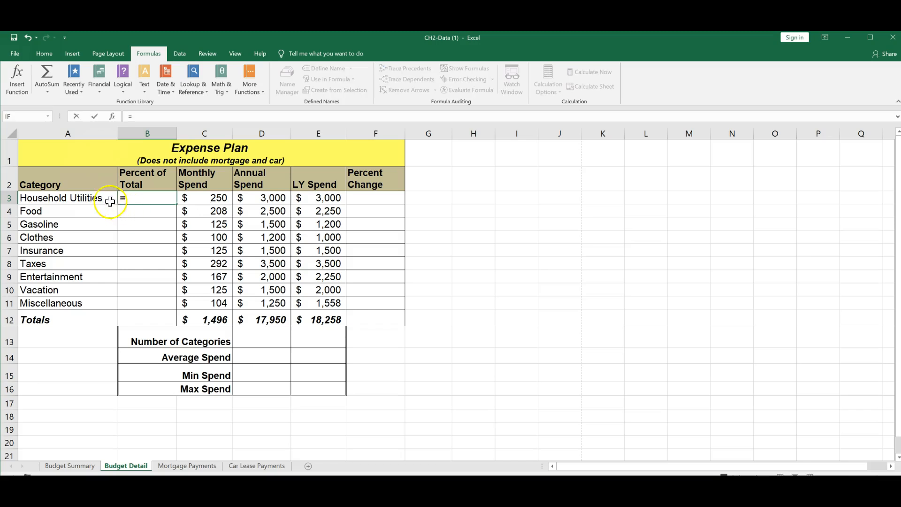
- Enter =D3/D12 as the Household Utilities Percent of Total in B3 and copy the formula down through B11
click(271, 195)
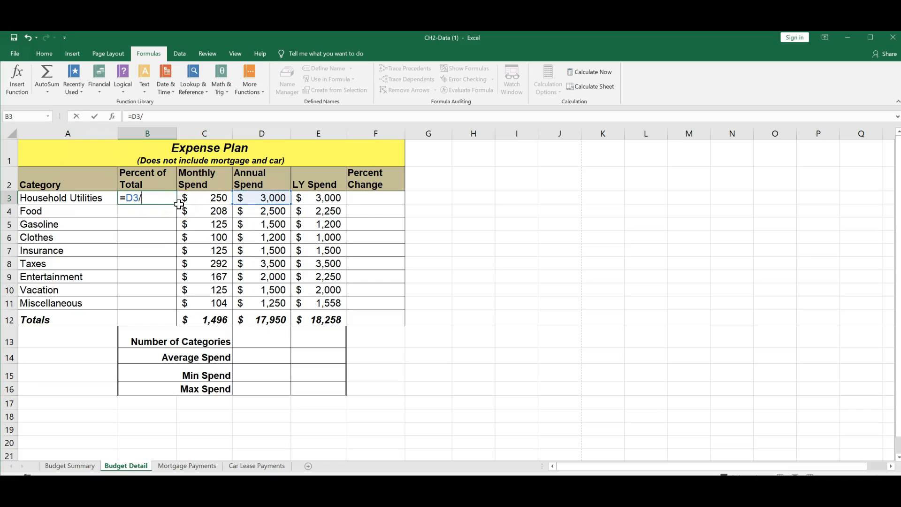
click(248, 319)
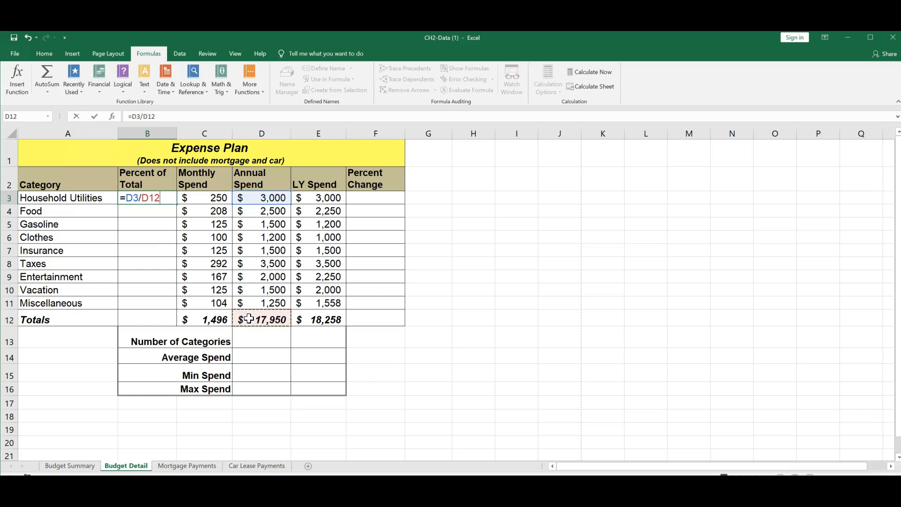
click(122, 198)
key(Return)
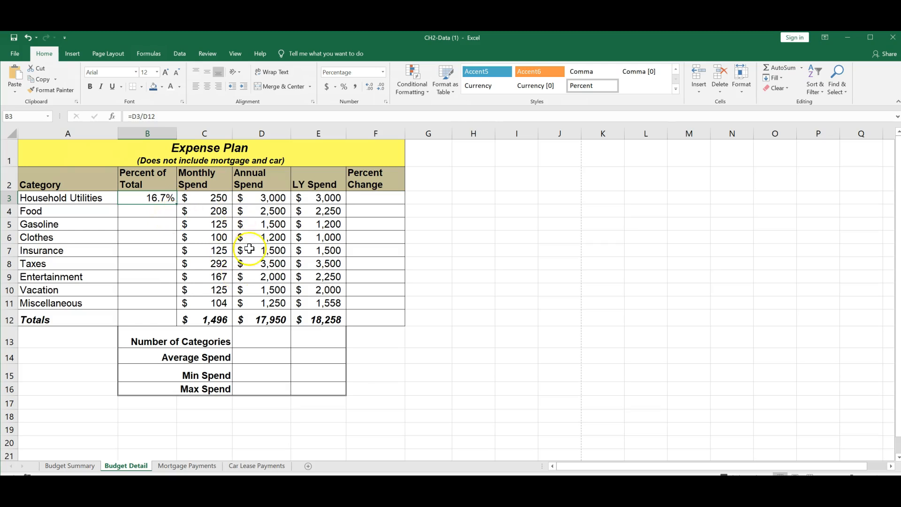
drag(176, 203, 165, 305)
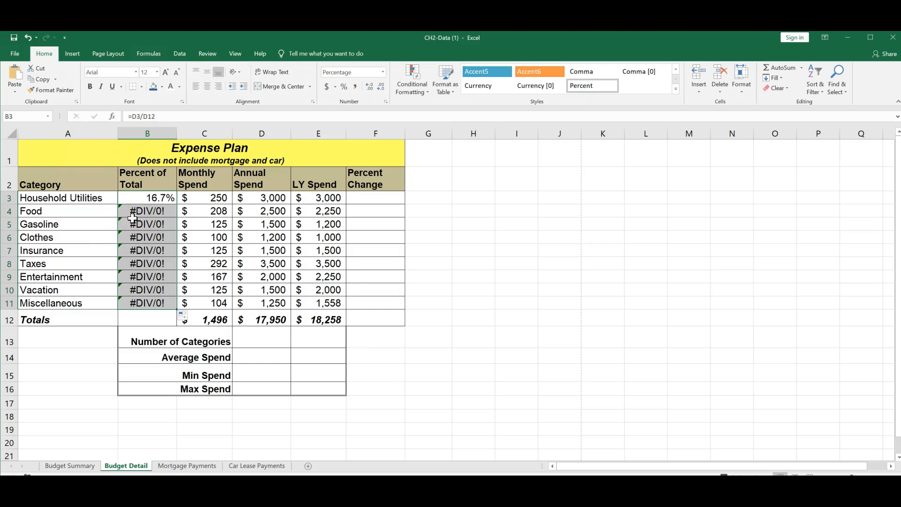
click(520, 298)
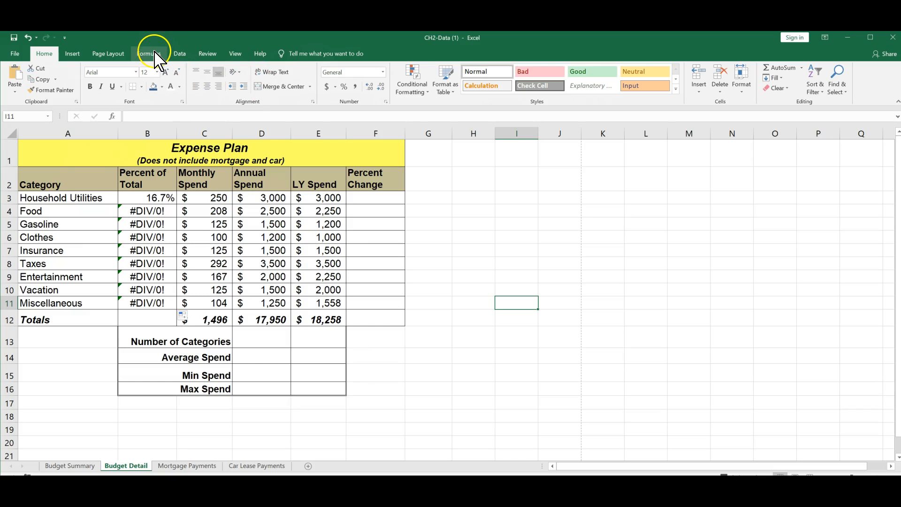
- Inspect the cell references in the copied Percent of Total formulas for Food and Gasoline without changing them
double_click(154, 212)
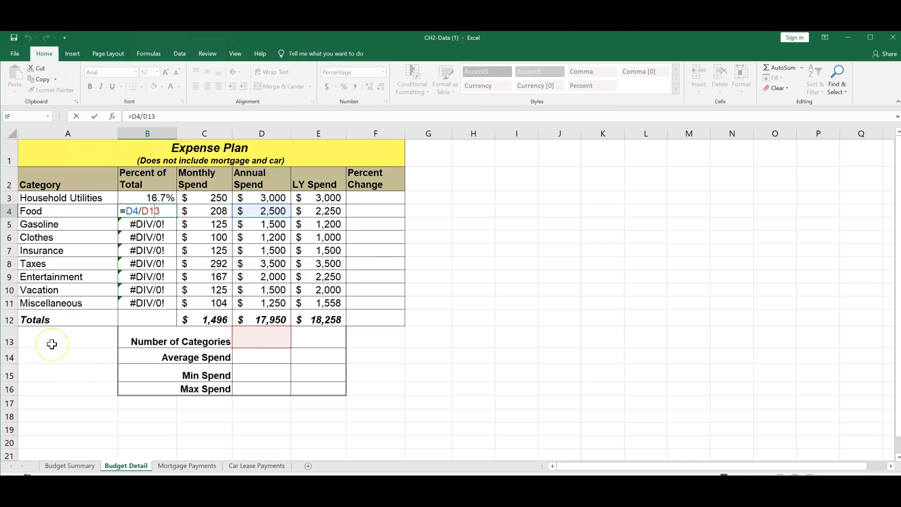
key(Return)
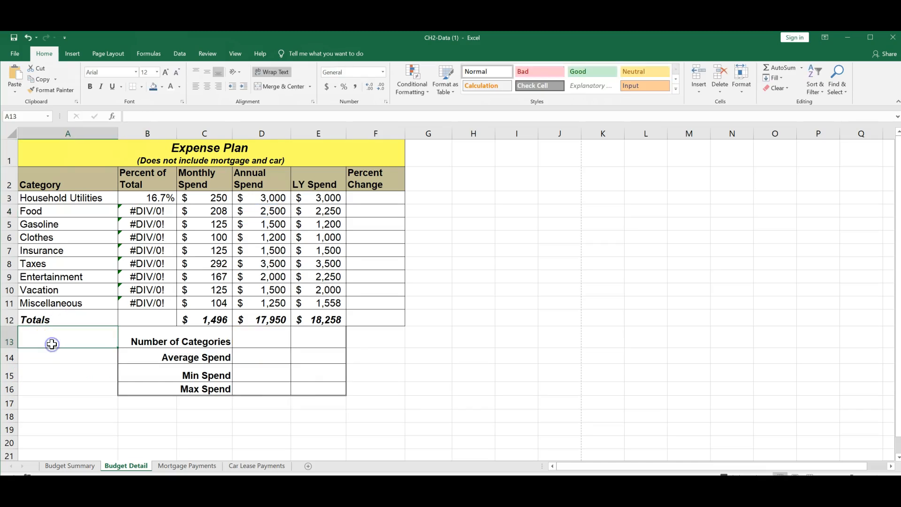
double_click(142, 225)
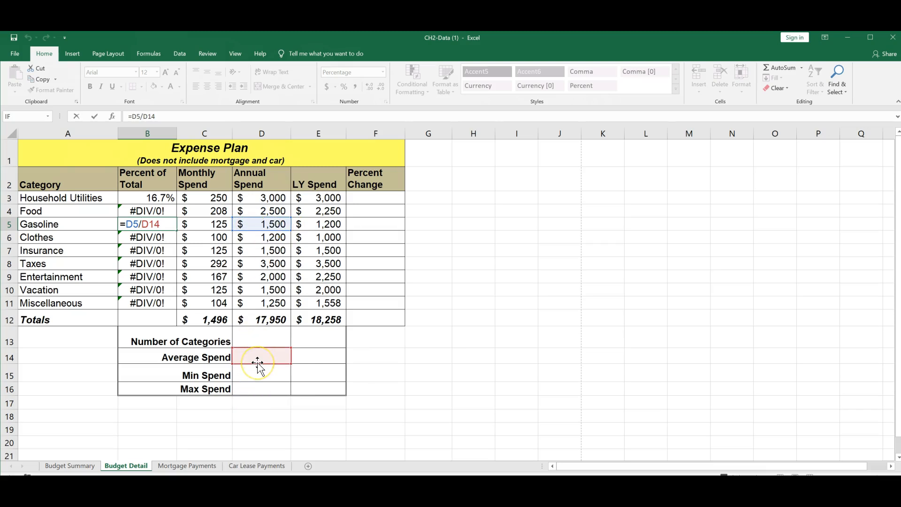
click(74, 369)
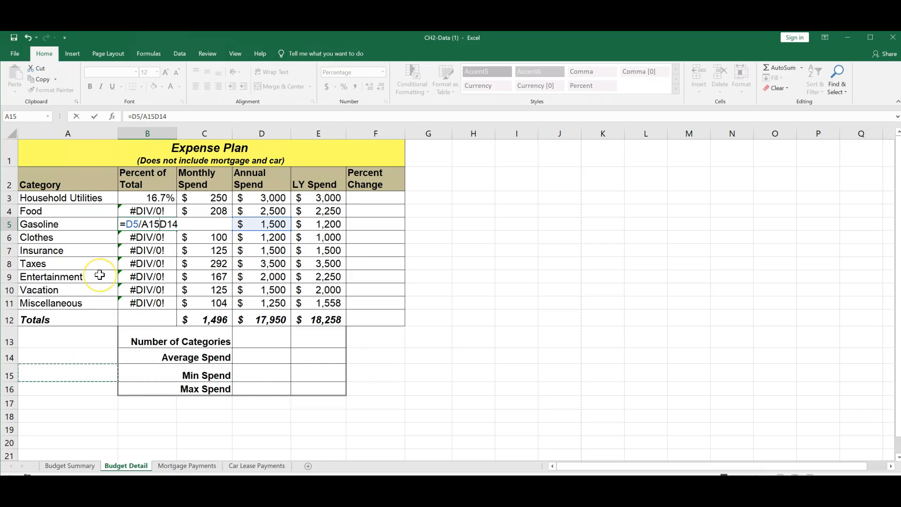
key(Escape)
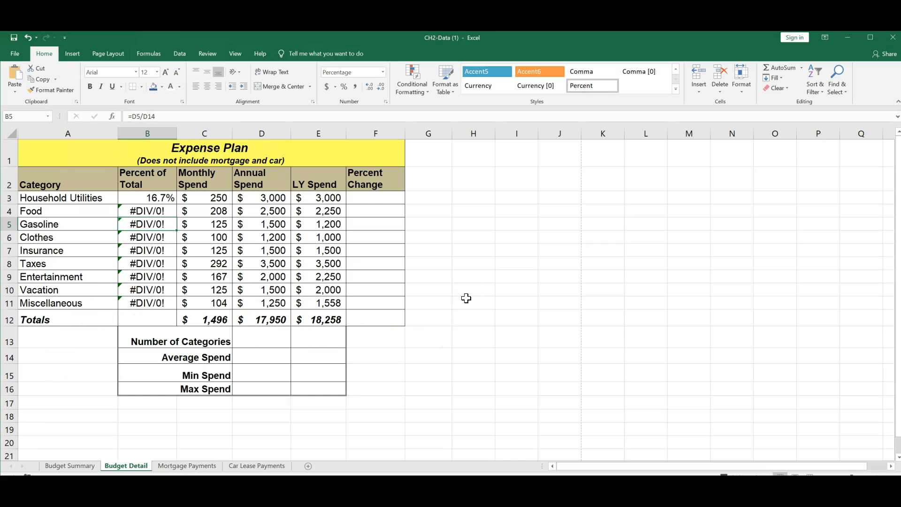
- Display the worksheet's formulas, examine the references of each Percent of Total cell from B3 to B11, and restore the value display
click(146, 53)
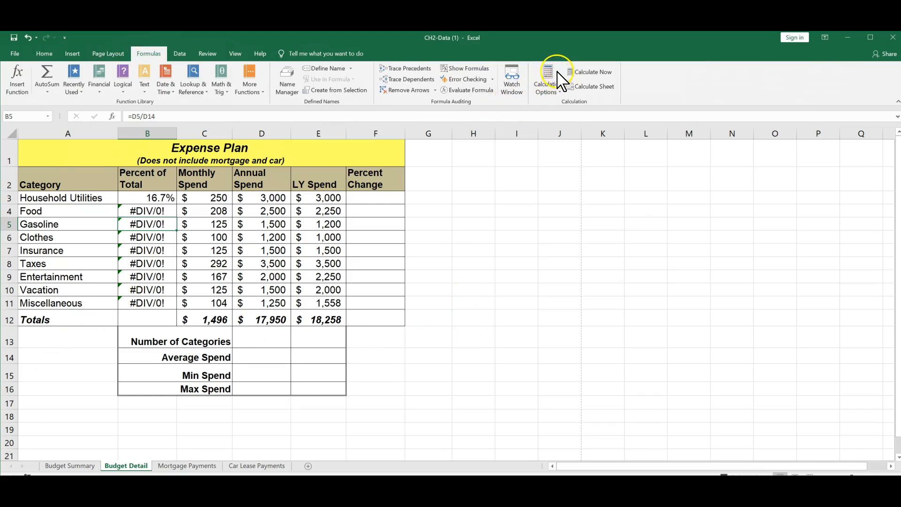
click(460, 68)
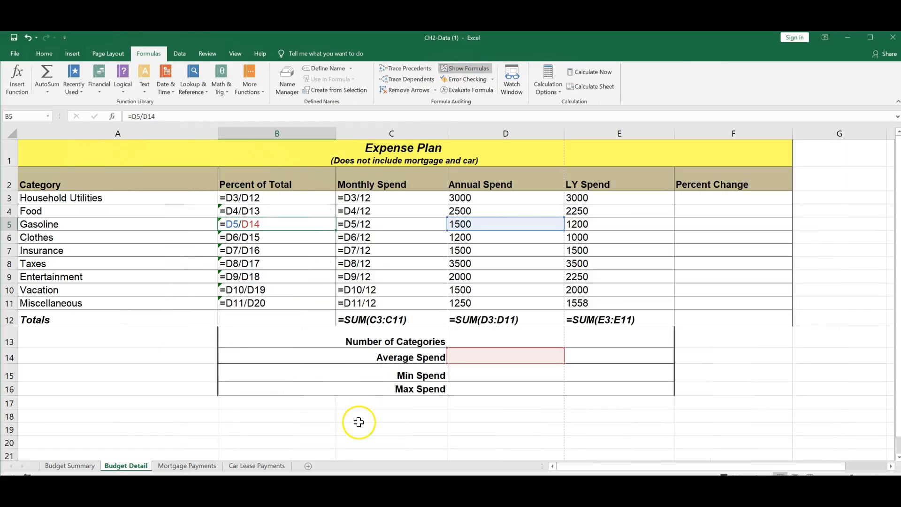
click(239, 197)
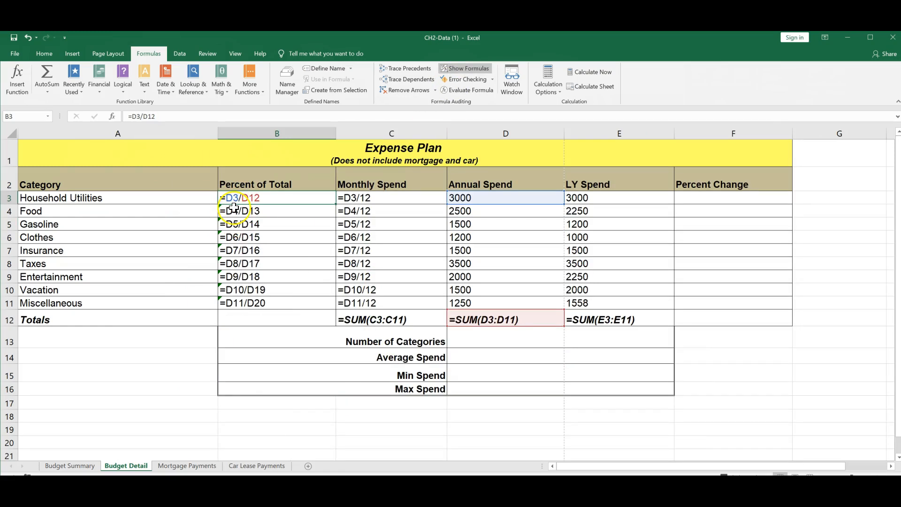
click(233, 209)
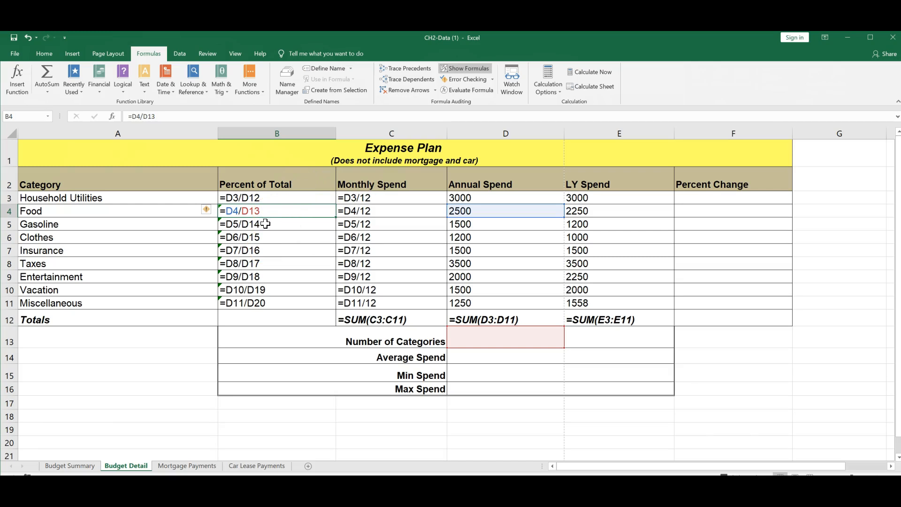
click(261, 223)
click(261, 235)
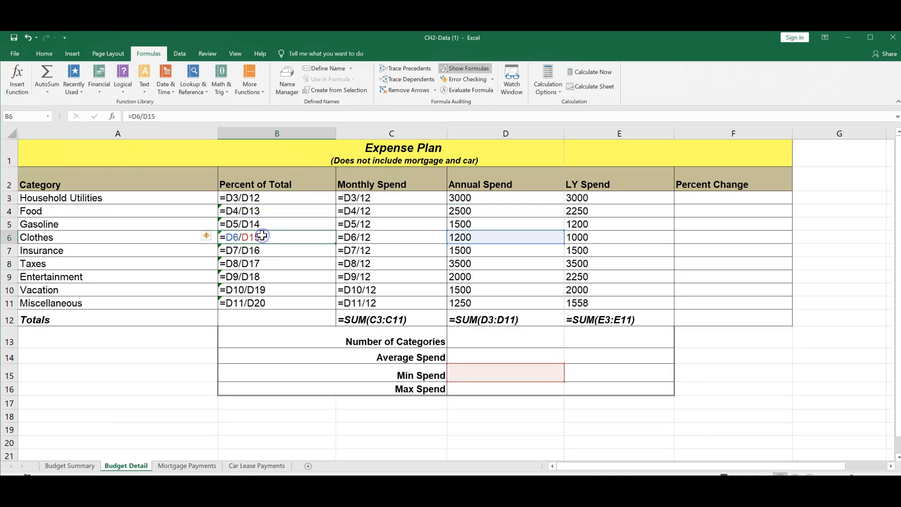
click(261, 249)
click(259, 261)
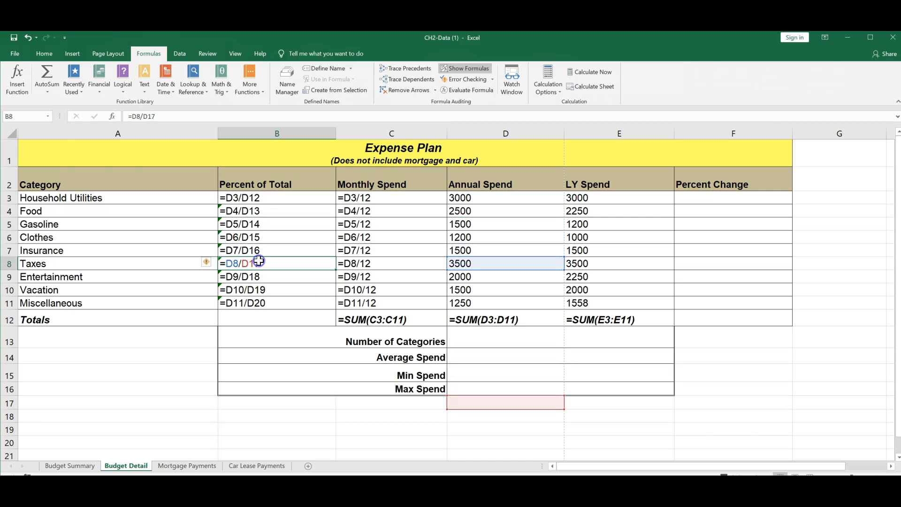
click(259, 277)
click(256, 291)
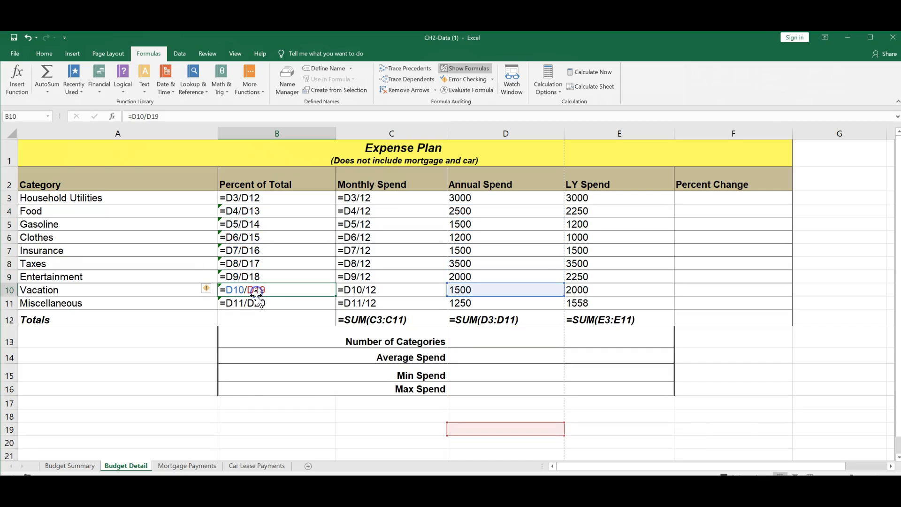
click(254, 303)
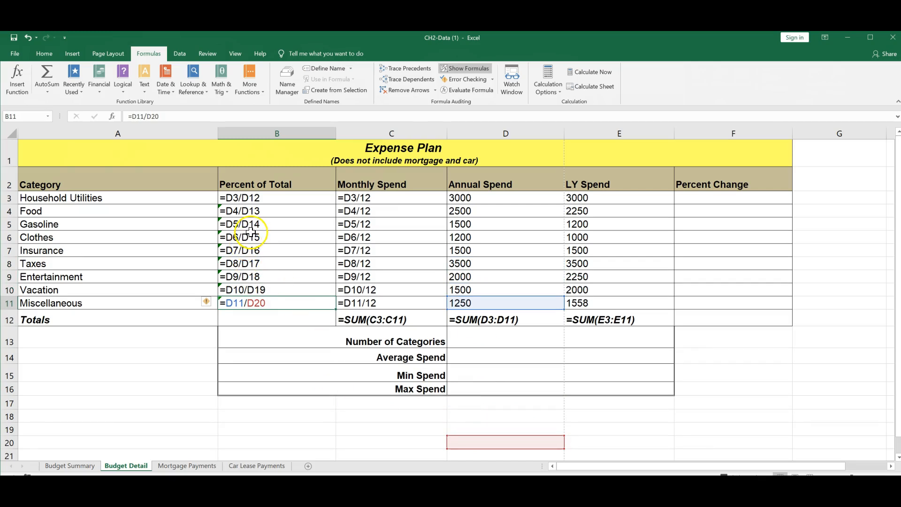
click(460, 72)
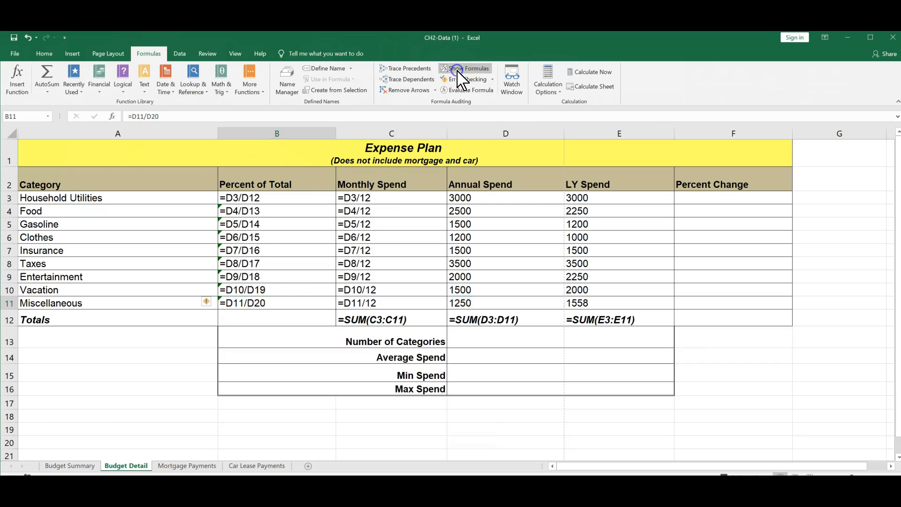
- Clear the copied Percent of Total formulas in B4:B11 and enter =D4/D12 for Food in B4
drag(131, 211, 131, 309)
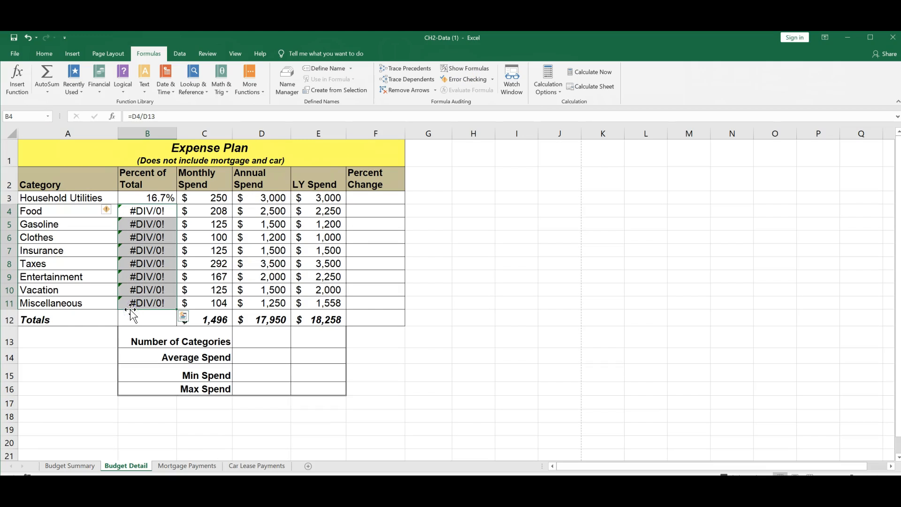
key(Delete)
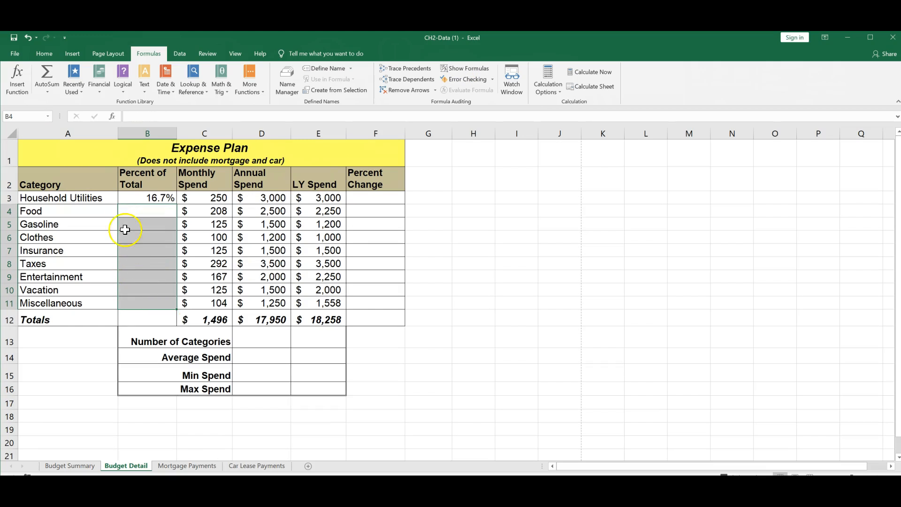
click(136, 213)
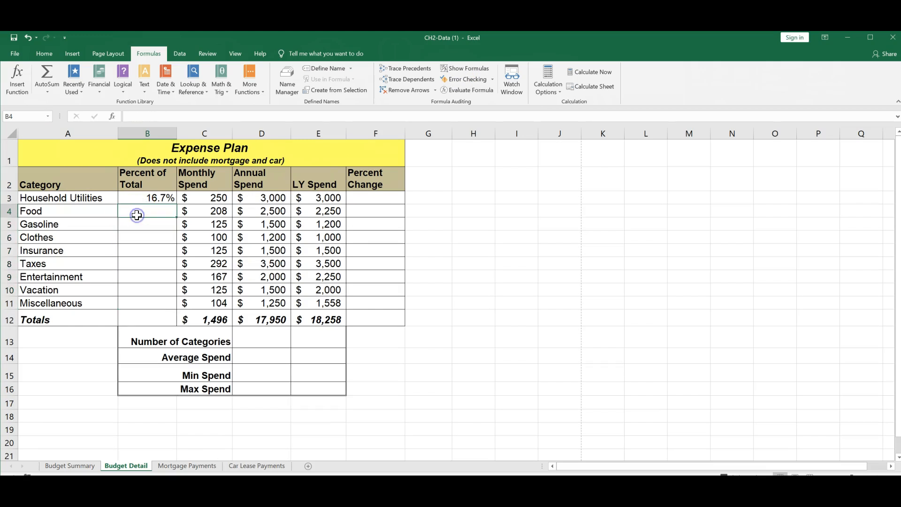
text(=)
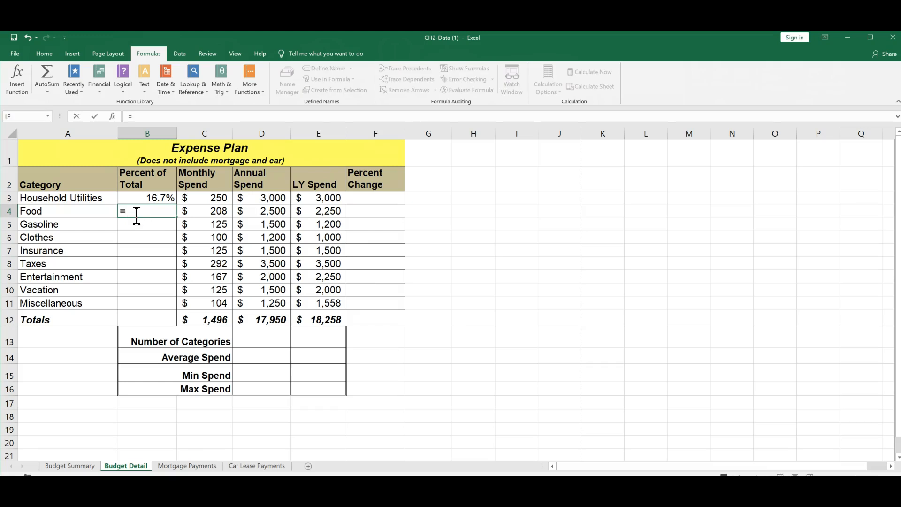
click(274, 209)
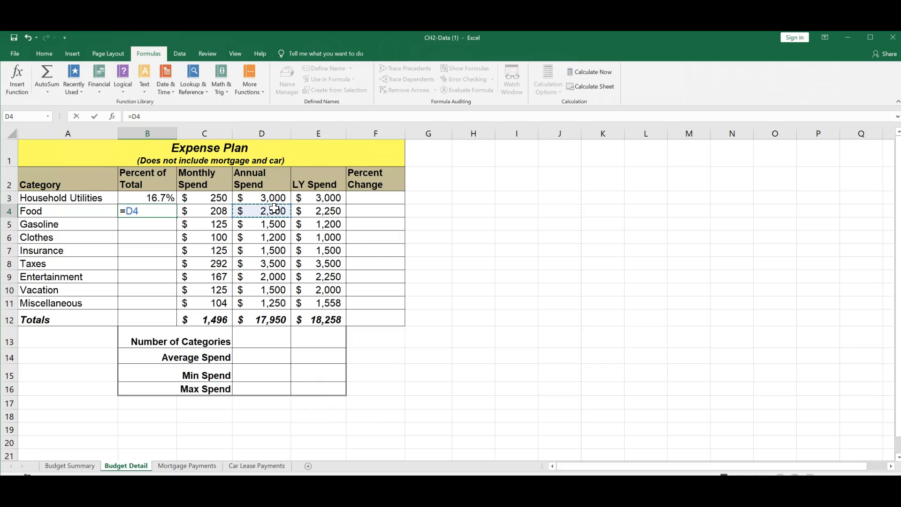
text(/)
click(254, 323)
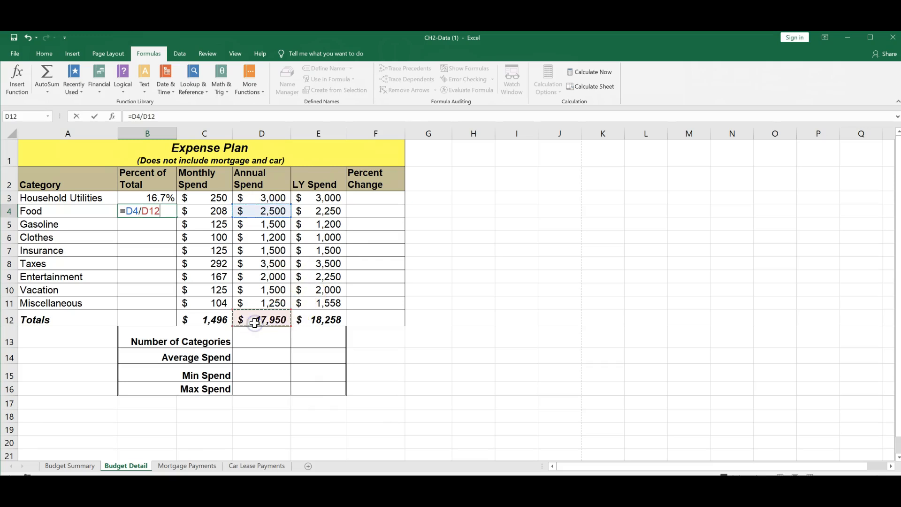
key(Return)
- Enter =D5/D12 as Gasoline's Percent of Total in B5 and briefly display the worksheet's formulas to check the references
text(=)
click(260, 222)
text(/)
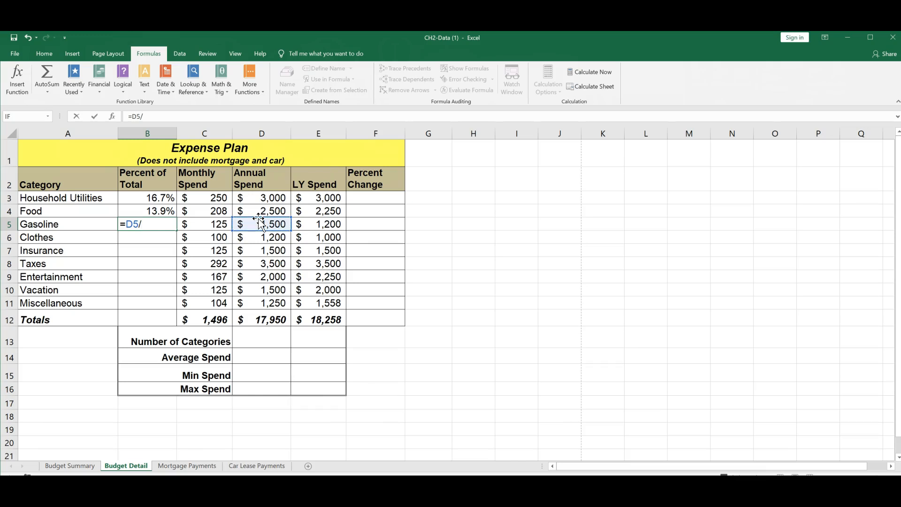
click(255, 321)
key(Return)
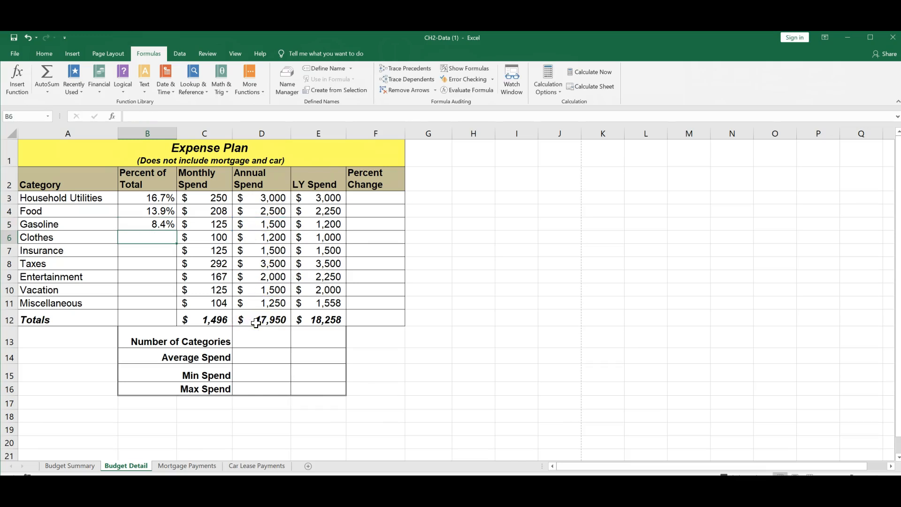
click(457, 68)
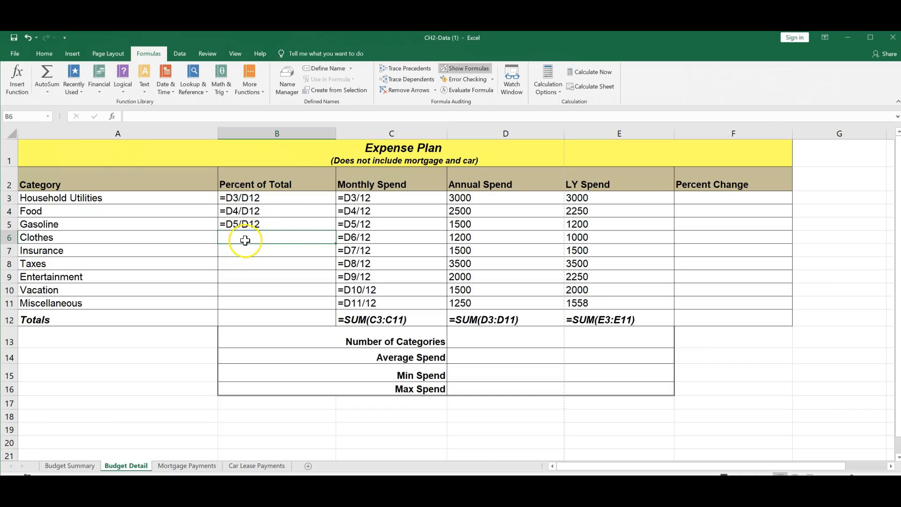
click(467, 68)
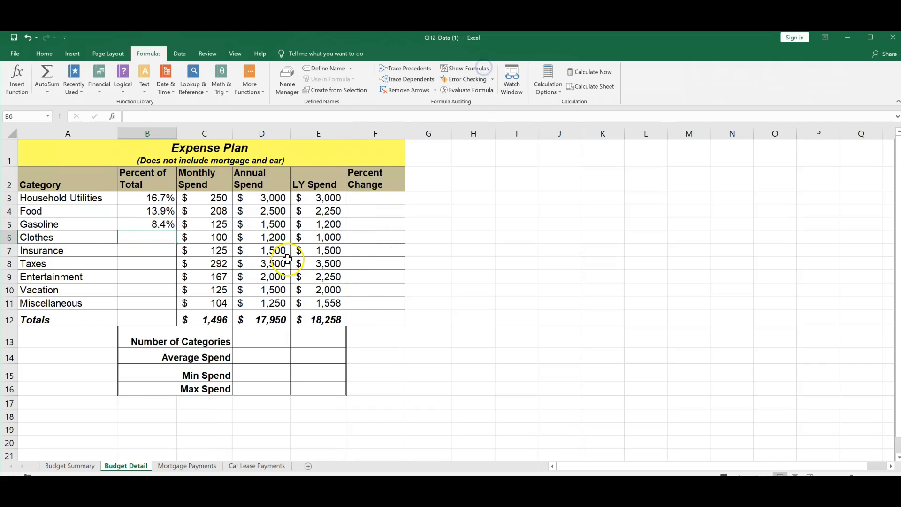
- Clear the Percent of Total formulas for Household Utilities, Food and Gasoline in B3:B5
drag(141, 212, 148, 218)
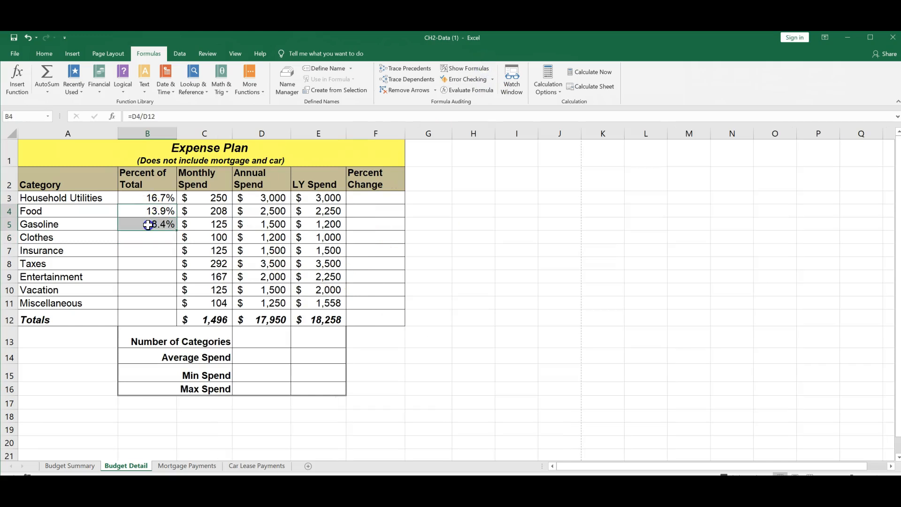
key(Delete)
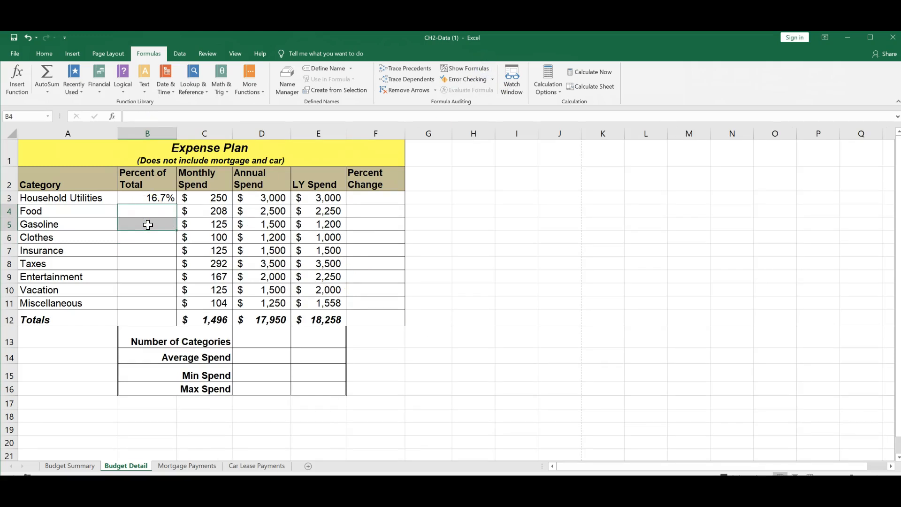
click(149, 199)
key(Delete)
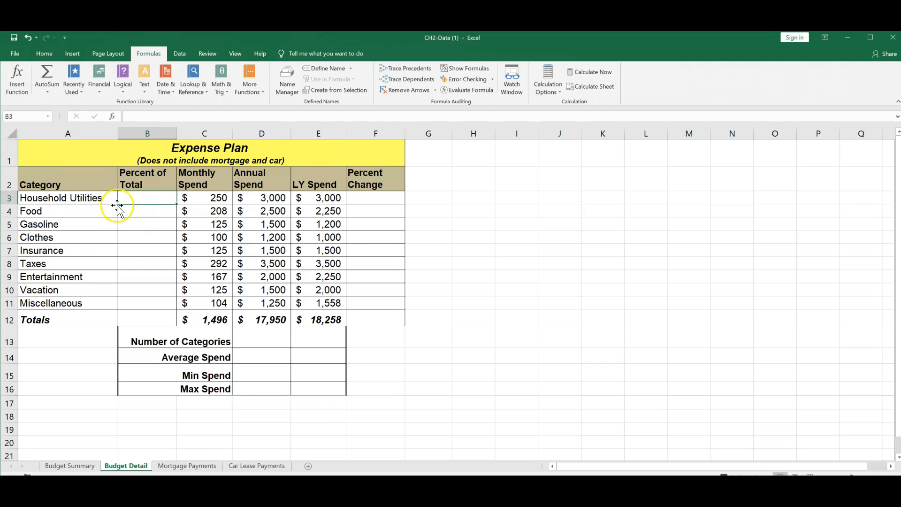
- Enter =D3/$D$12 in B3 as the Household Utilities Percent of Total, with an absolute reference to the annual spend total
text(=)
click(259, 197)
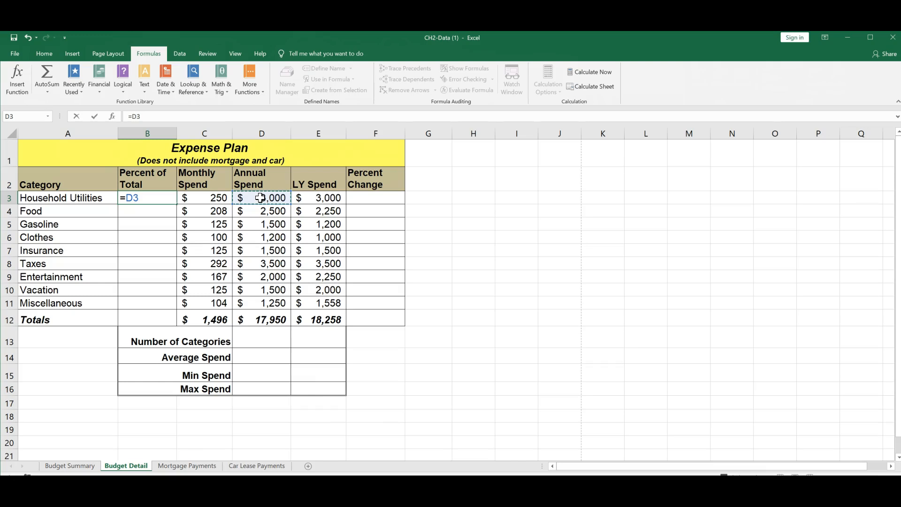
click(152, 198)
text(/)
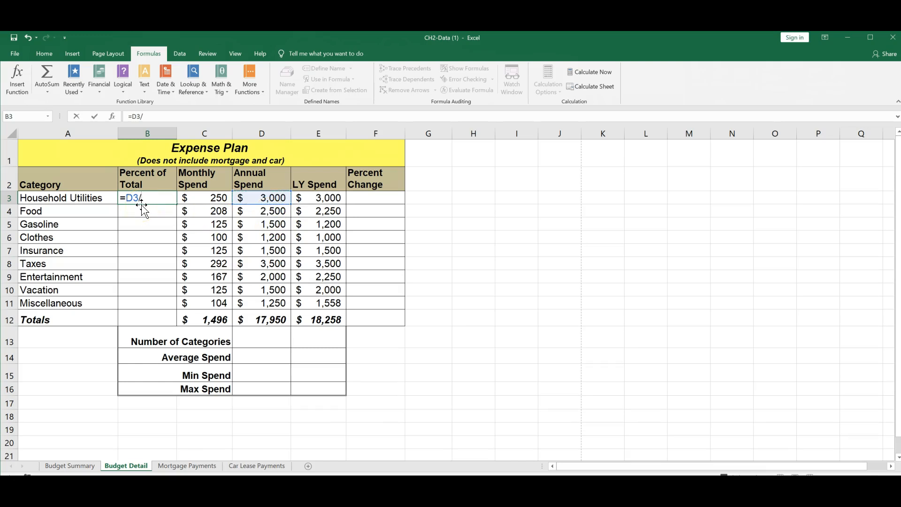
click(242, 319)
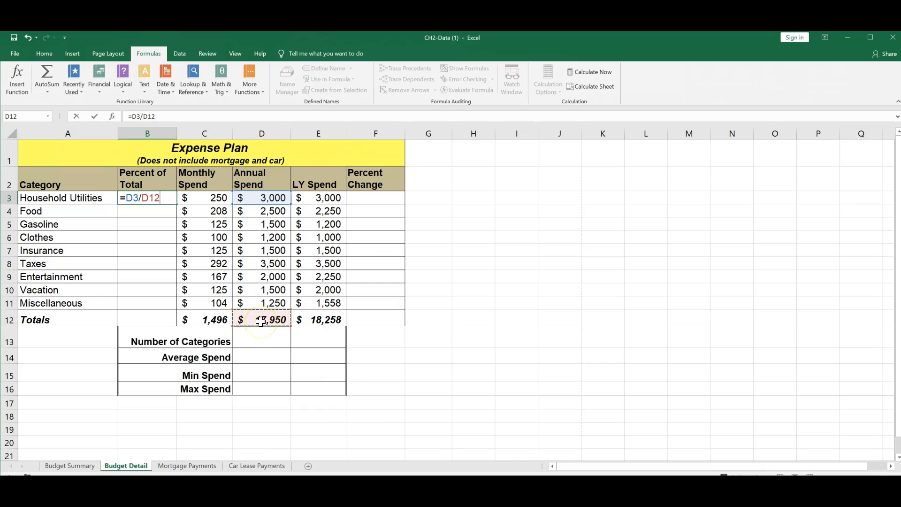
click(143, 197)
text($)
click(156, 196)
text($)
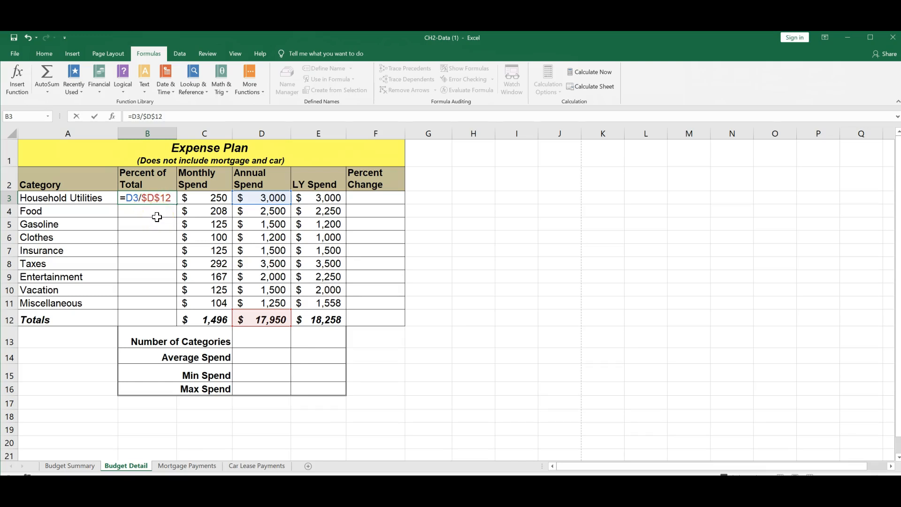
key(Return)
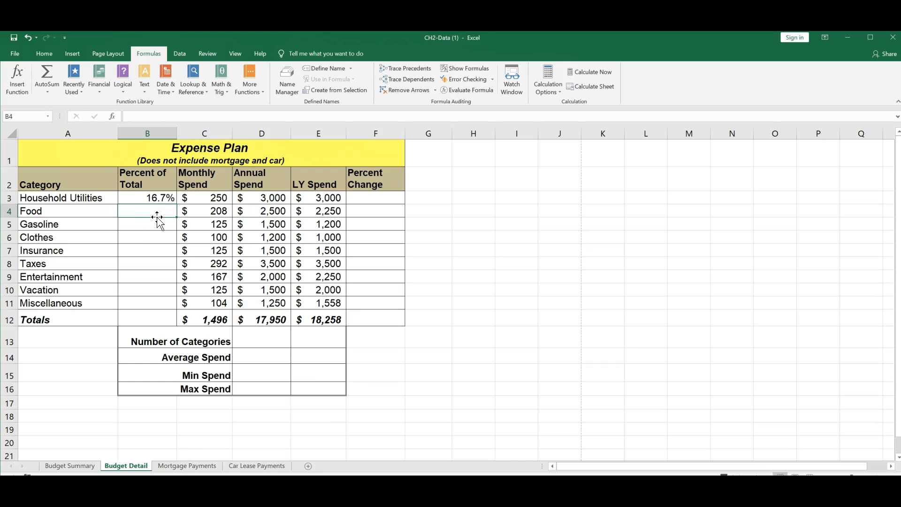
- Copy the Percent of Total formula from B3 down through Miscellaneous in B11 and display the worksheet's formulas
click(160, 198)
drag(176, 203, 162, 306)
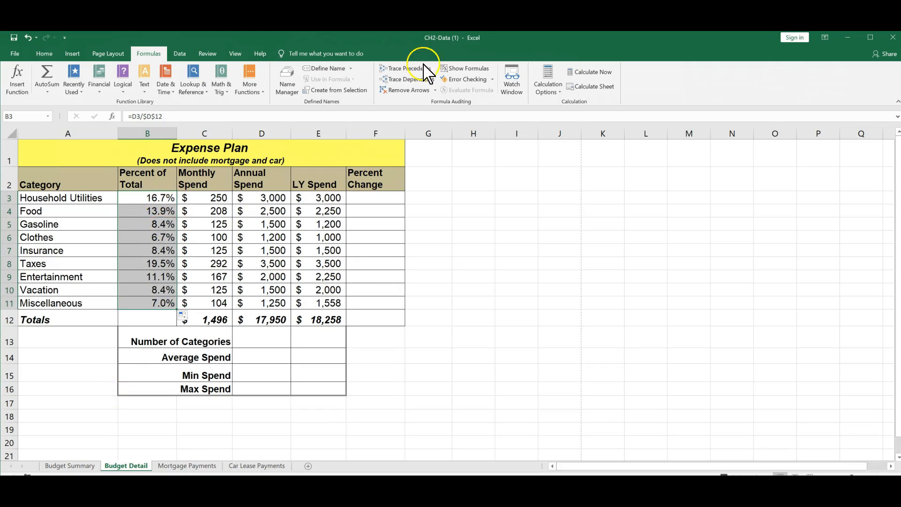
click(462, 69)
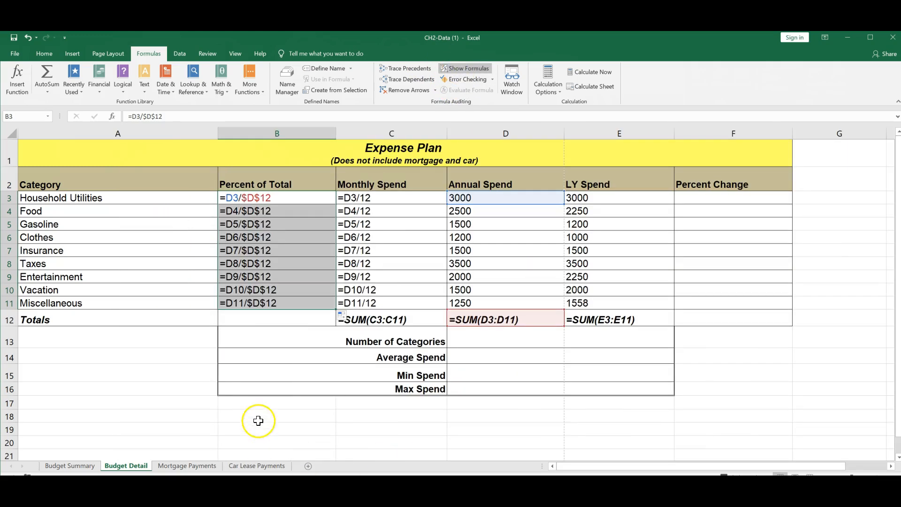